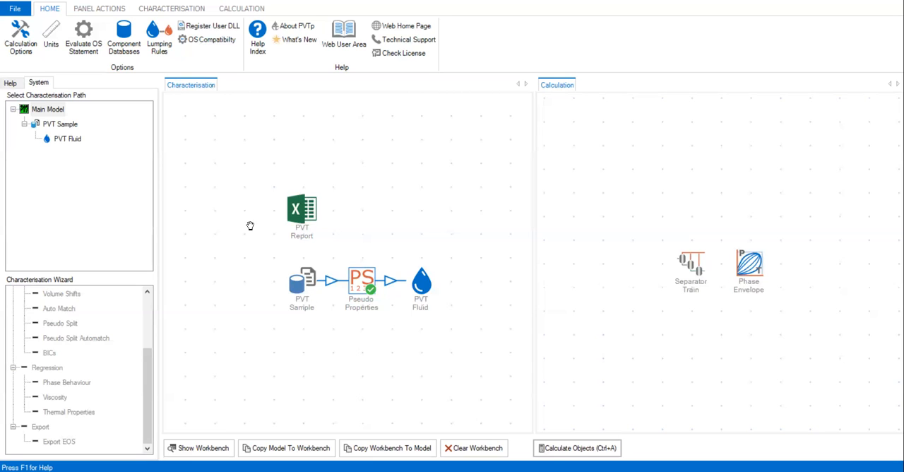
# Step: Add a Constant Composition Expansion object to the Calculation area, below and to the left of the Separator Train
pyautogui.click(223, 13)
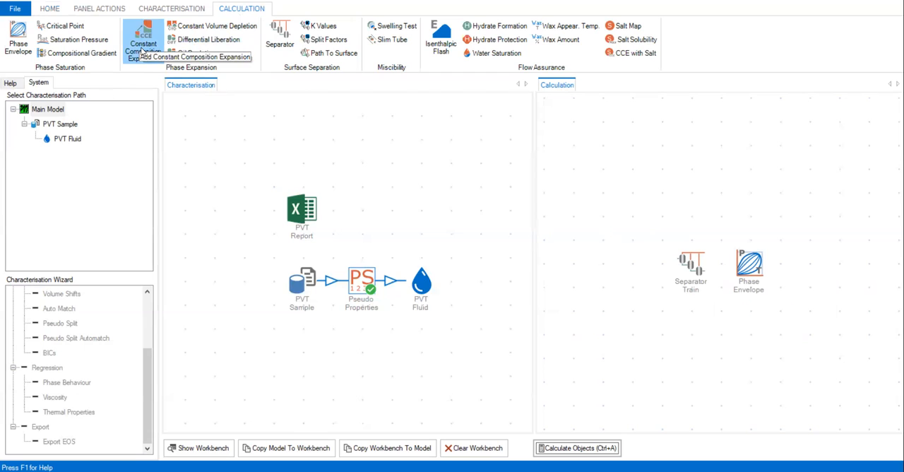
pyautogui.moveTo(141, 50); pyautogui.dragTo(602, 335)
pyautogui.rightClick(691, 262)
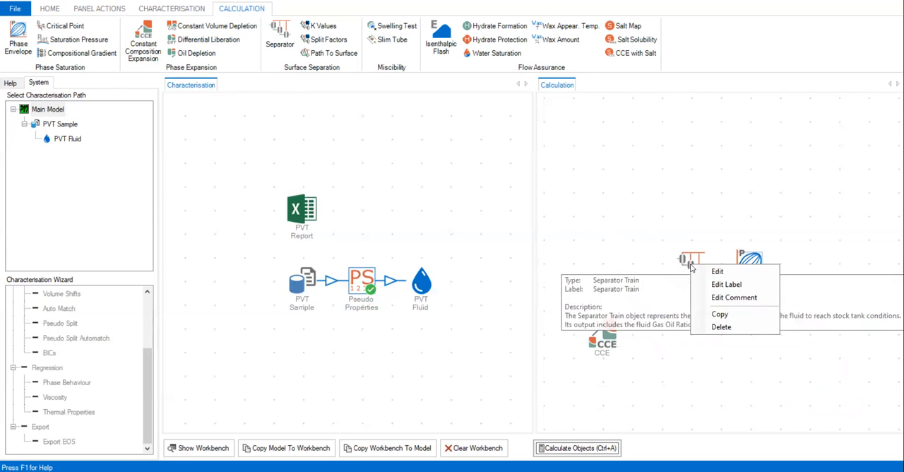
pyautogui.click(592, 236)
# Step: Move the Separator Train directly above the CCE object and place the Phase Envelope beside it
pyautogui.click(91, 10)
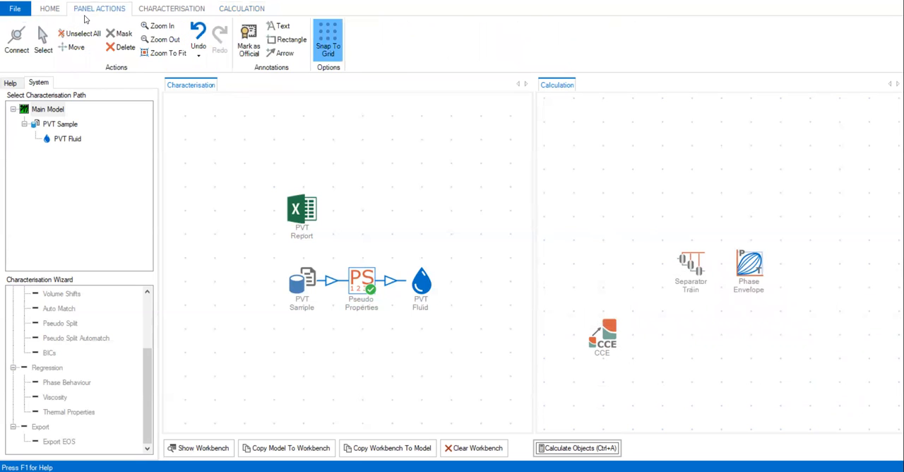
pyautogui.click(76, 47)
pyautogui.moveTo(687, 263); pyautogui.dragTo(600, 260)
pyautogui.moveTo(748, 267); pyautogui.dragTo(673, 270)
pyautogui.click(80, 49)
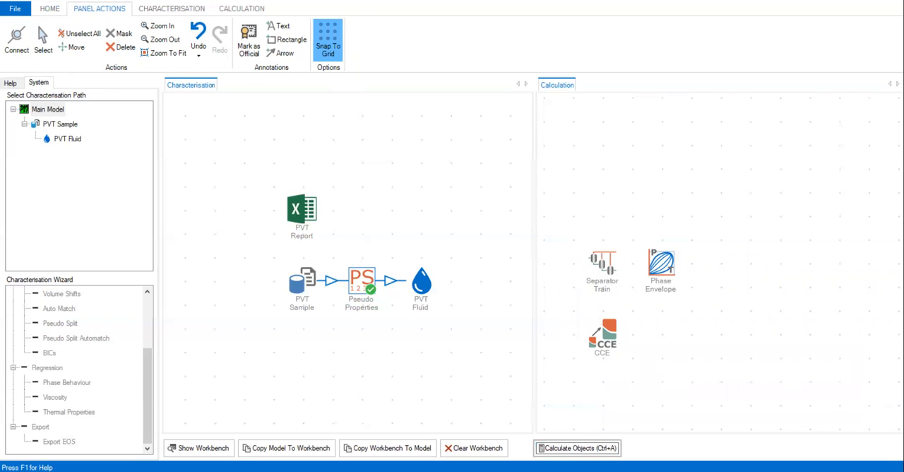
# Step: Open the CCE object and set its minimum and maximum temperature to 185 deg F with 1 temperature value
pyautogui.doubleClick(602, 336)
pyautogui.moveTo(529, 215); pyautogui.dragTo(529, 77)
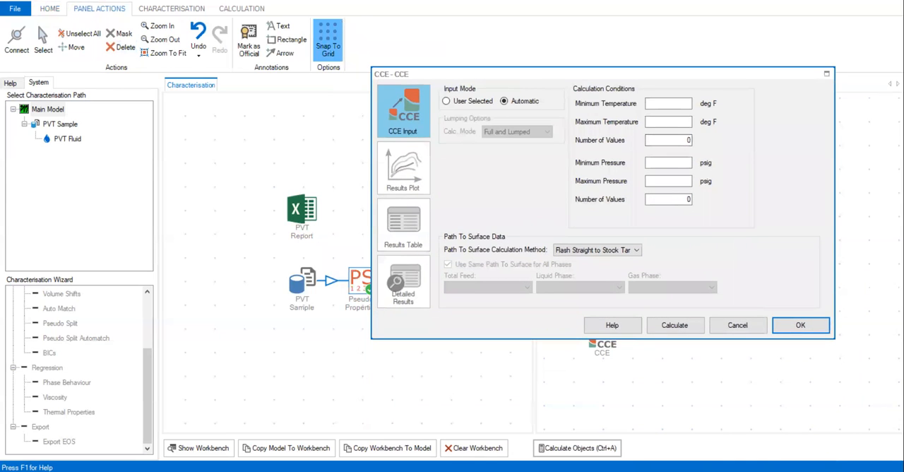
pyautogui.click(669, 104)
pyautogui.write('185')
pyautogui.press('Tab')
pyautogui.write('185')
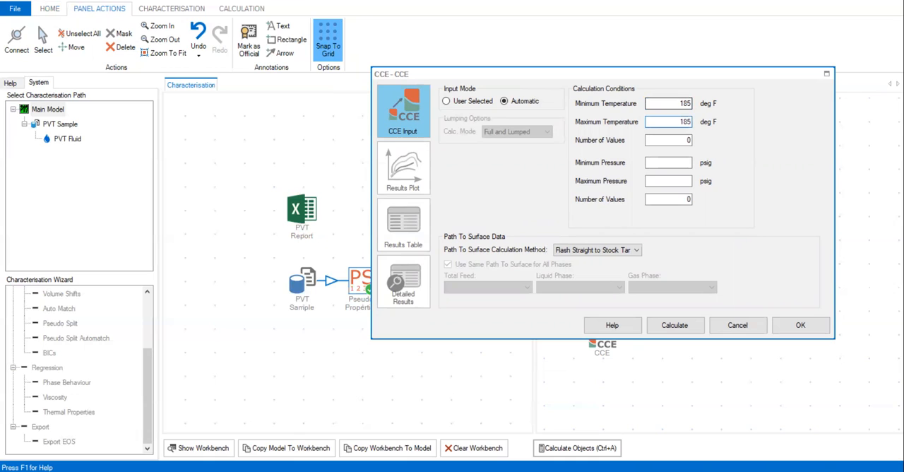
pyautogui.press('Tab')
pyautogui.write('1')
# Step: Check the pressure range of the Constant Composition Expansion lab data in the PVT Sample
pyautogui.doubleClick(303, 281)
pyautogui.click(68, 311)
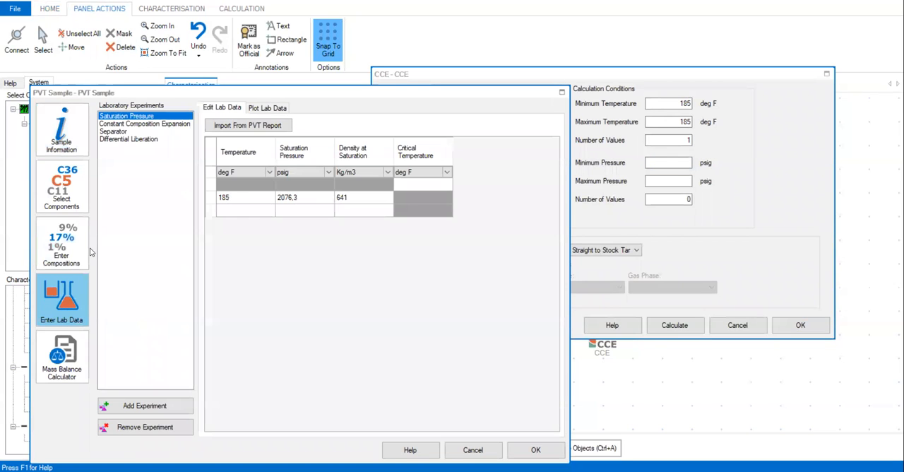
pyautogui.click(124, 124)
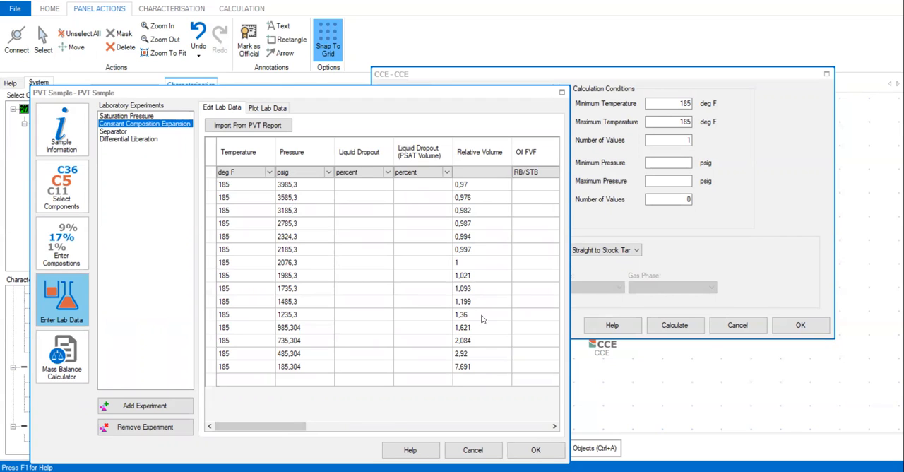
pyautogui.click(535, 450)
# Step: Set the CCE pressure range from 200 to 4000 psig with 50 values
pyautogui.click(662, 162)
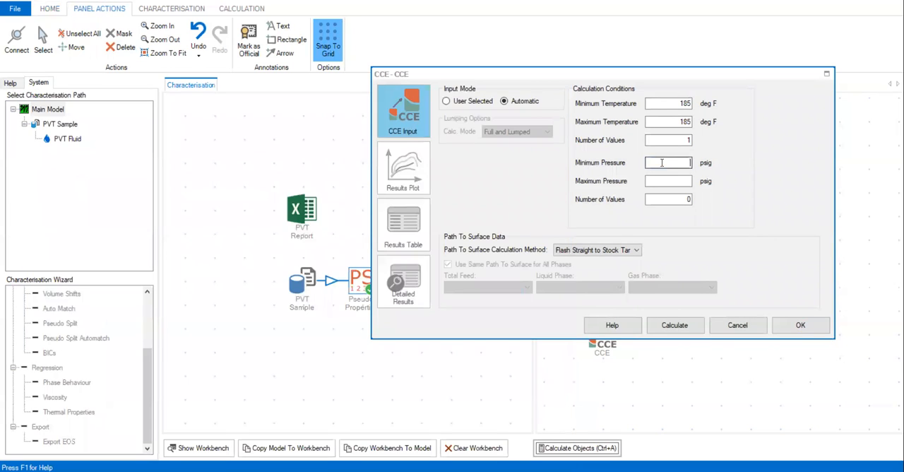
pyautogui.write('200')
pyautogui.press('Tab')
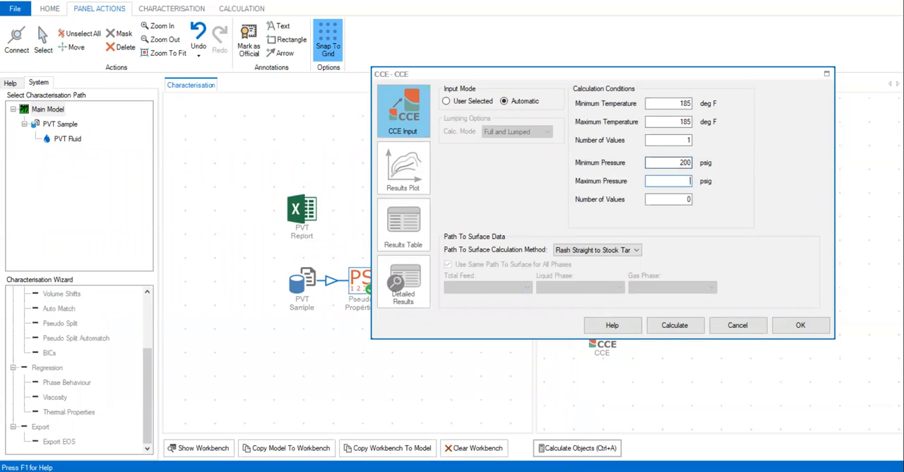
pyautogui.write('4000')
pyautogui.press('Tab')
pyautogui.write('50')
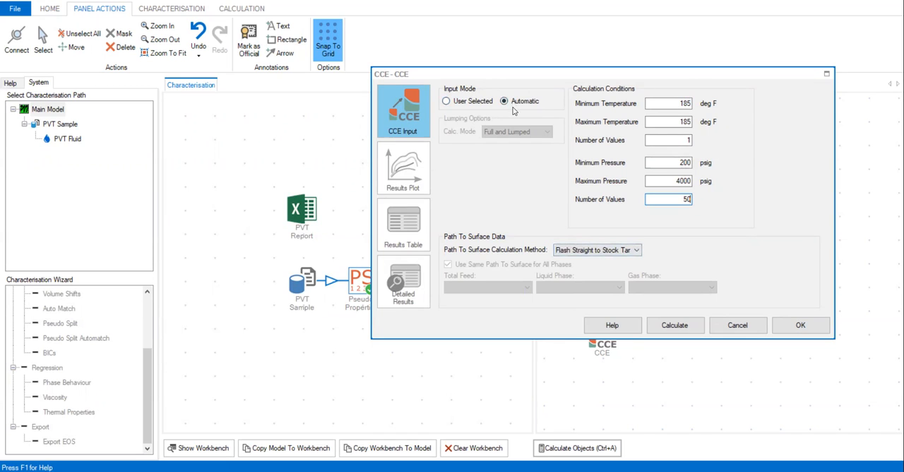
# Step: Calculate the CCE in Automatic input mode and display its results plot
pyautogui.click(451, 103)
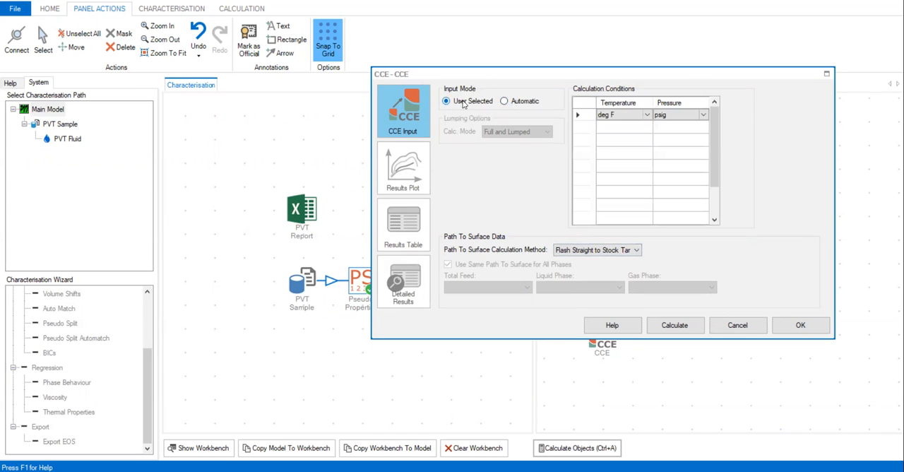
pyautogui.click(518, 106)
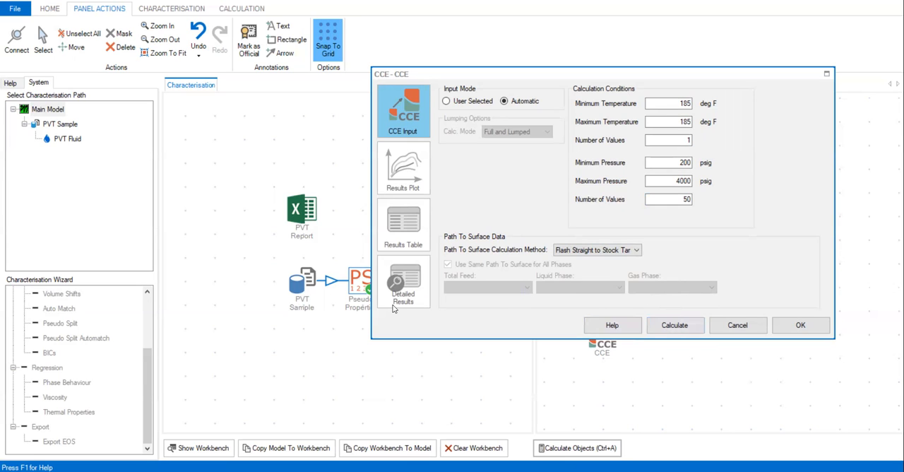
pyautogui.click(674, 329)
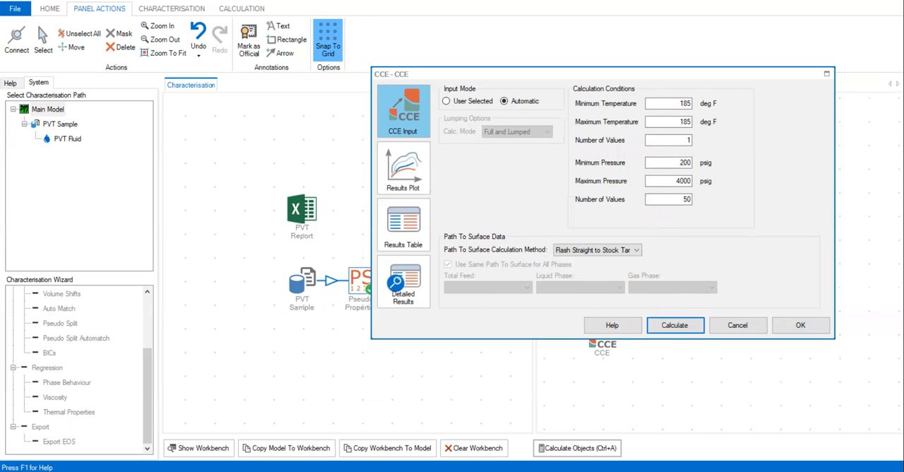
pyautogui.click(411, 177)
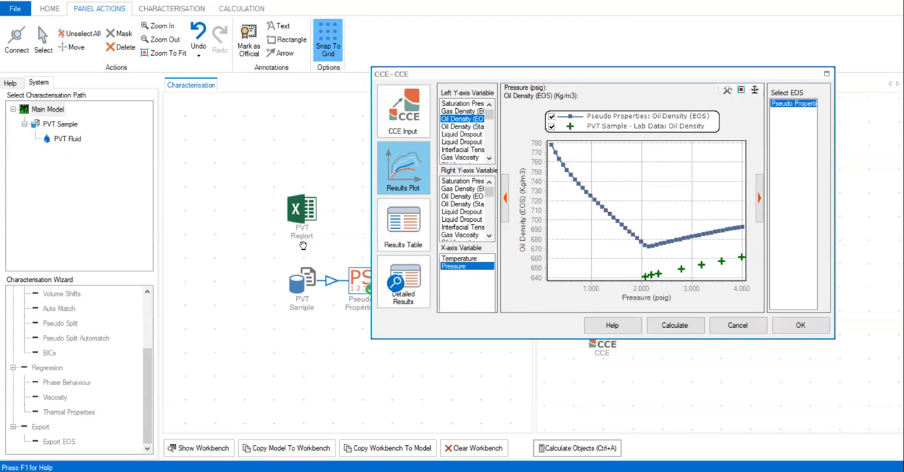
# Step: Review the oil density and viscosity columns of the Constant Composition Expansion lab data in the PVT Sample
pyautogui.doubleClick(306, 288)
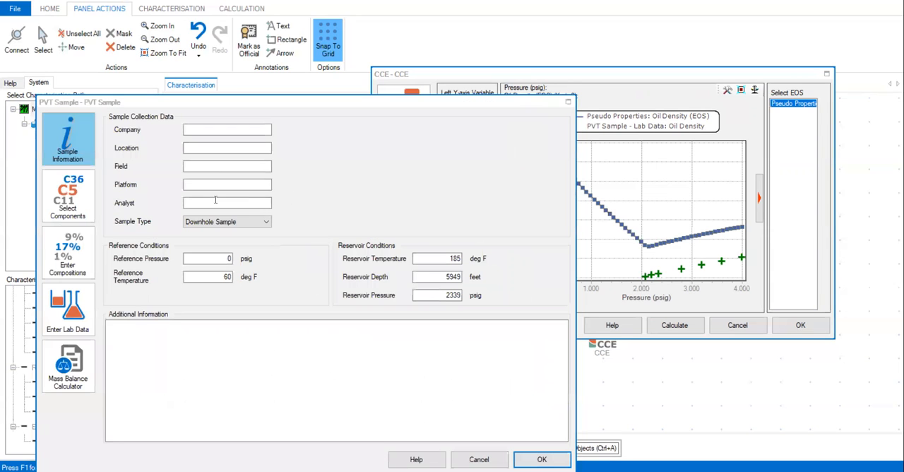
pyautogui.click(62, 311)
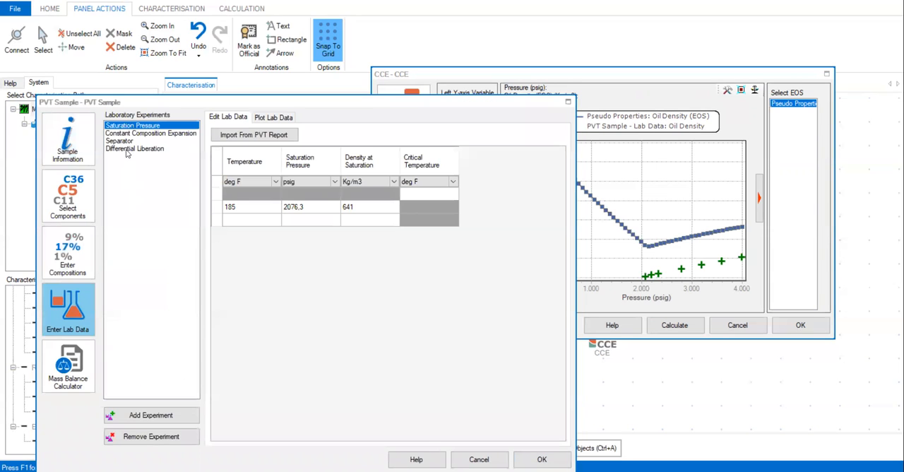
pyautogui.click(145, 133)
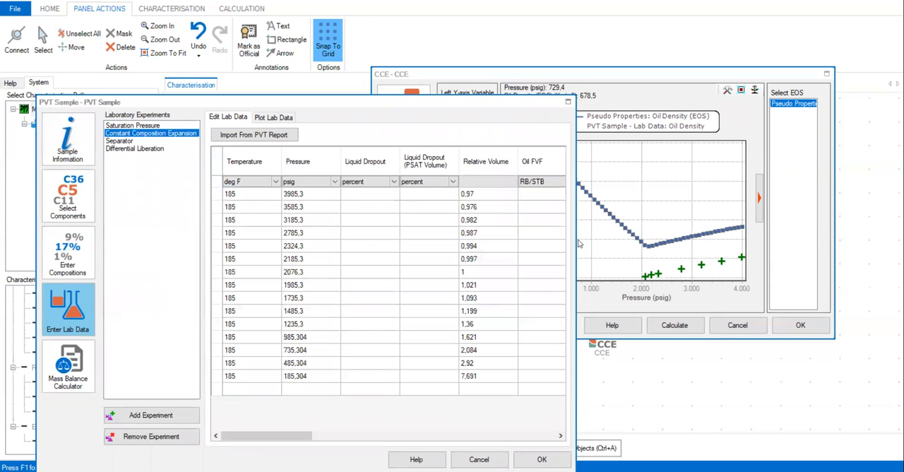
pyautogui.moveTo(576, 243); pyautogui.dragTo(832, 237)
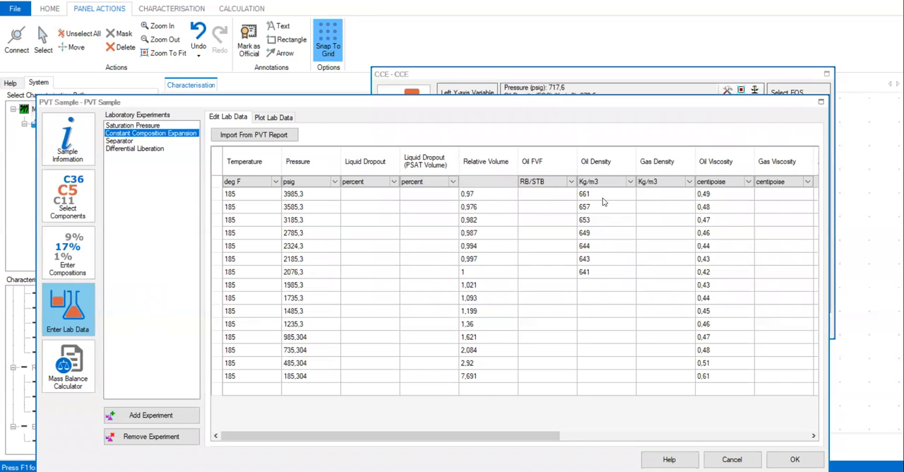
pyautogui.moveTo(551, 439); pyautogui.dragTo(466, 434)
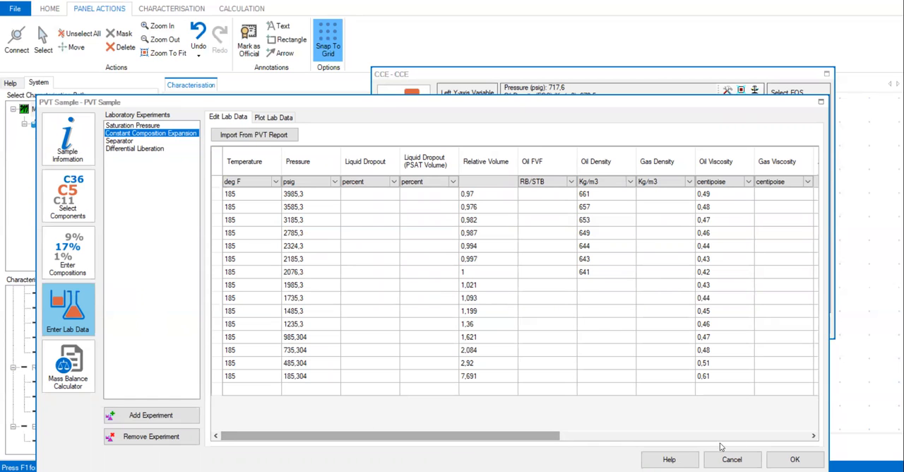
pyautogui.click(794, 459)
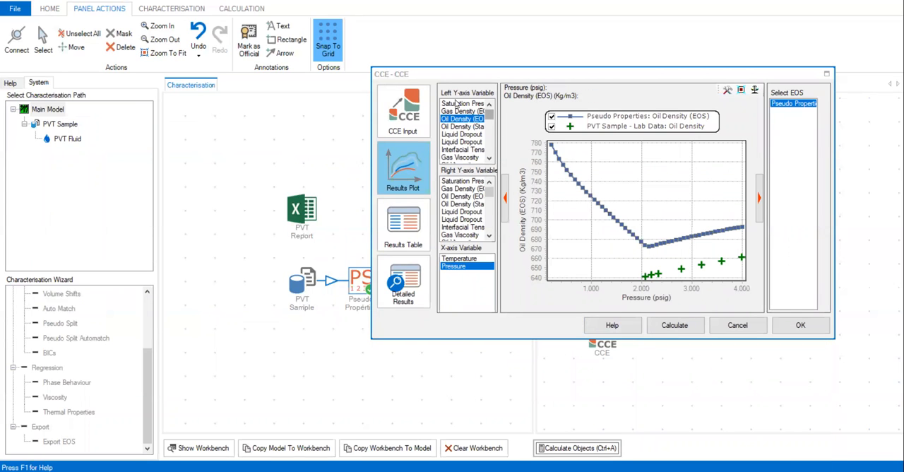
# Step: Widen the CCE window and plot Saturation Pressure, then Gas Density (EOS) together with Oil Density (EOS), on the left Y-axis
pyautogui.moveTo(371, 130); pyautogui.dragTo(78, 148)
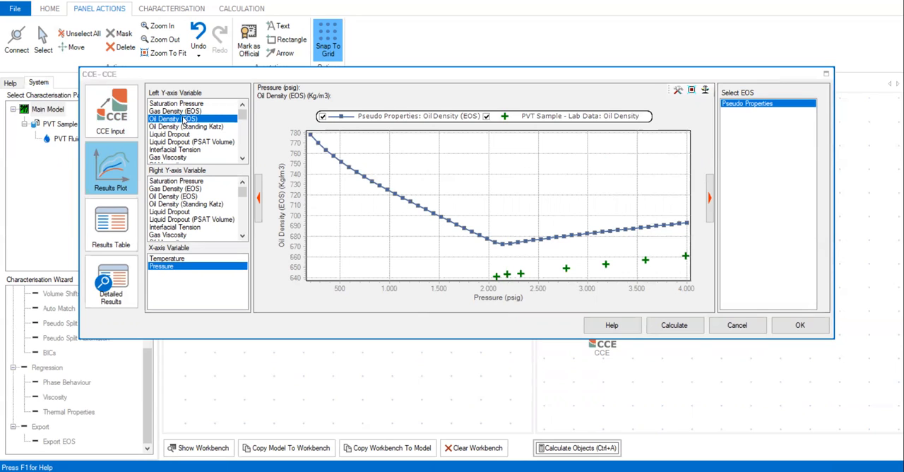
pyautogui.click(183, 105)
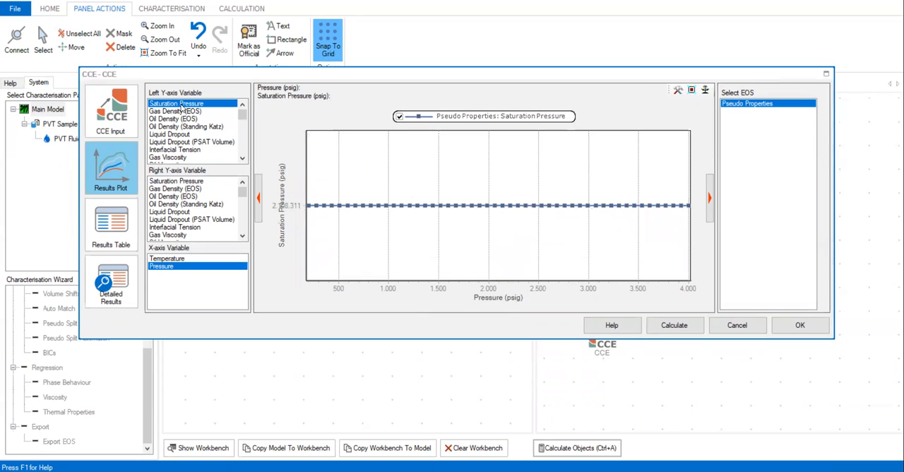
pyautogui.click(195, 112)
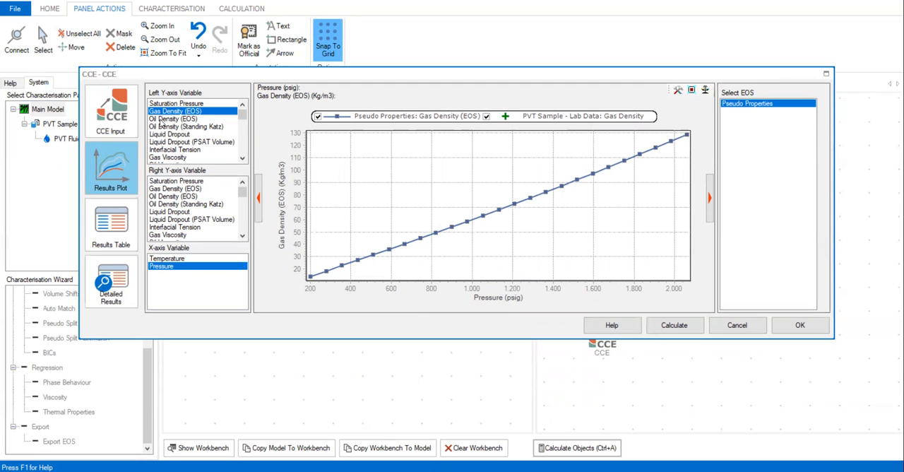
pyautogui.keyDown('ctrl'); pyautogui.click(161, 120); pyautogui.keyUp('ctrl')
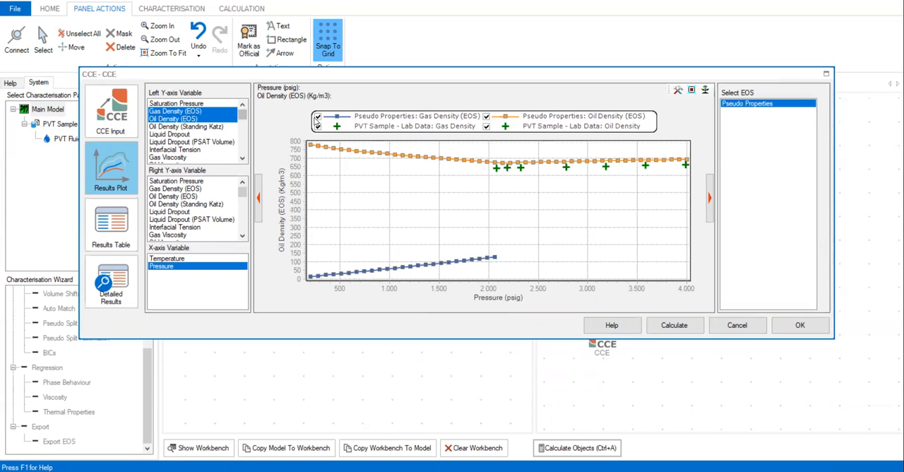
# Step: Hide the calculated and lab data series for gas and oil density in the results plot
pyautogui.click(318, 116)
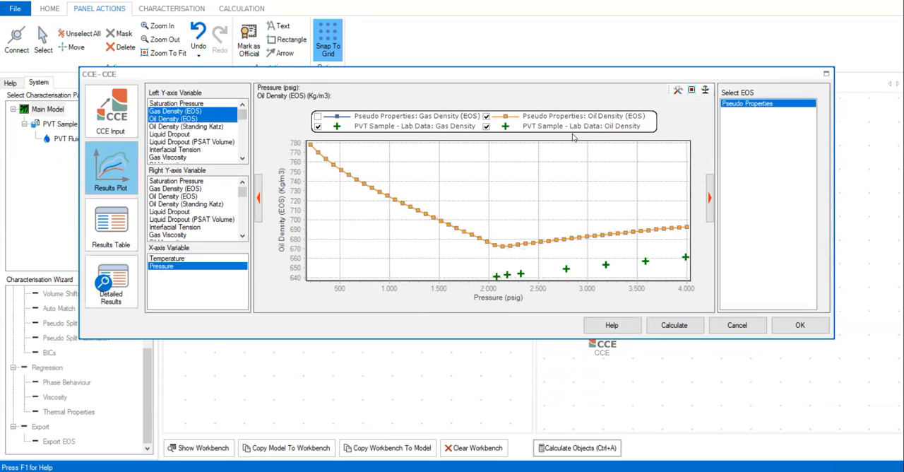
pyautogui.click(486, 126)
pyautogui.click(486, 116)
pyautogui.click(318, 125)
pyautogui.click(318, 115)
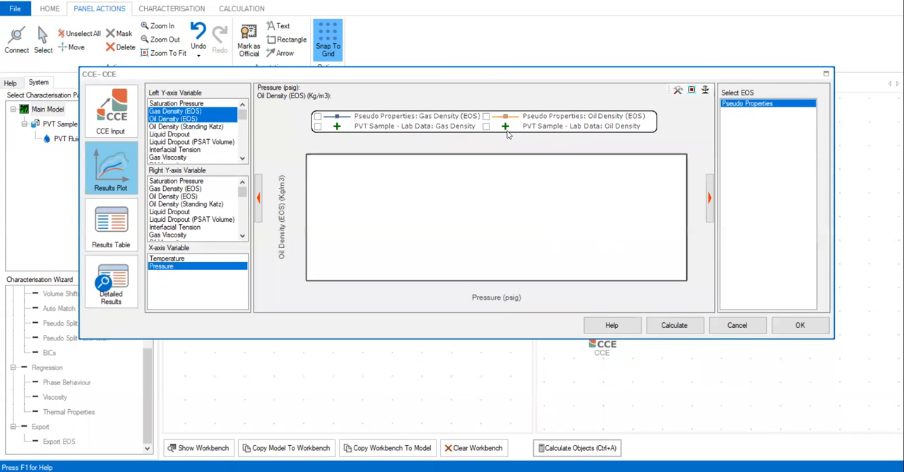
# Step: Plot Oil Density (EOS) on its own, then compare it with Oil Density (Standing Katz) on the left Y-axis
pyautogui.keyDown('ctrl'); pyautogui.click(175, 119); pyautogui.keyUp('ctrl')
pyautogui.keyDown('ctrl'); pyautogui.click(176, 118); pyautogui.keyUp('ctrl')
pyautogui.keyDown('ctrl'); pyautogui.click(176, 111); pyautogui.keyUp('ctrl')
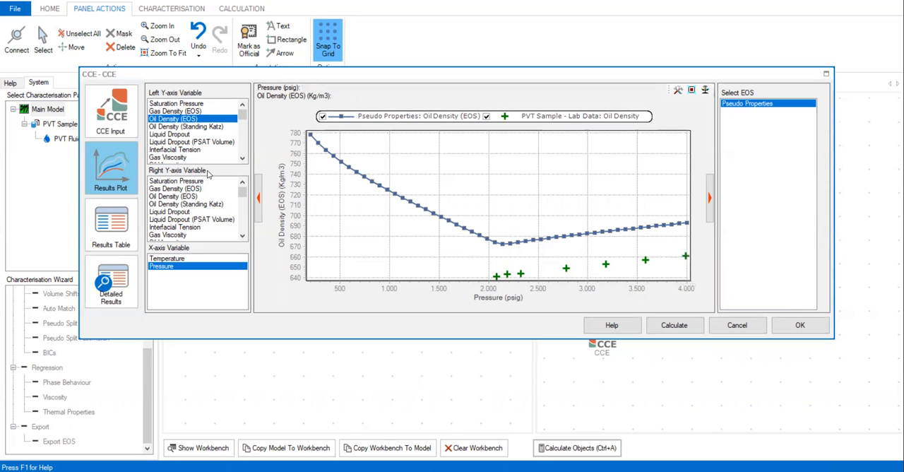
pyautogui.click(174, 128)
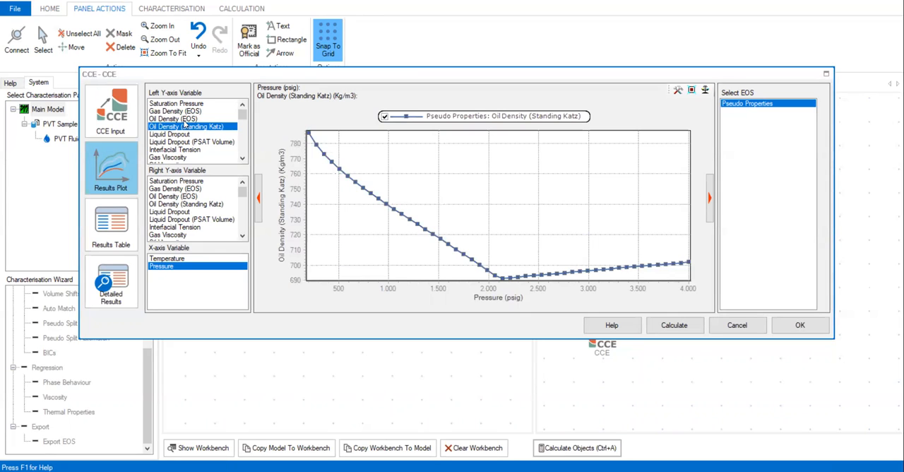
pyautogui.keyDown('ctrl'); pyautogui.click(189, 119); pyautogui.keyUp('ctrl')
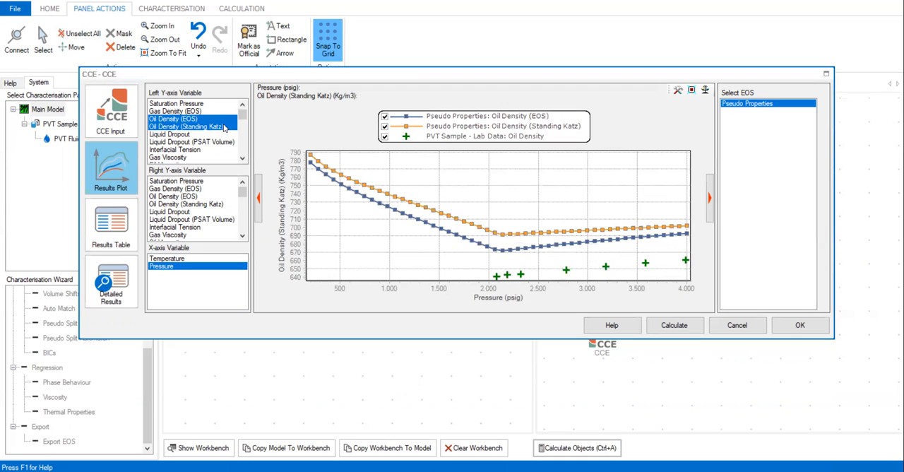
# Step: Plot Liquid Dropout with Liquid Dropout (PSAT Volume), then Interfacial Tension alone, and make the CCE window taller
pyautogui.click(178, 134)
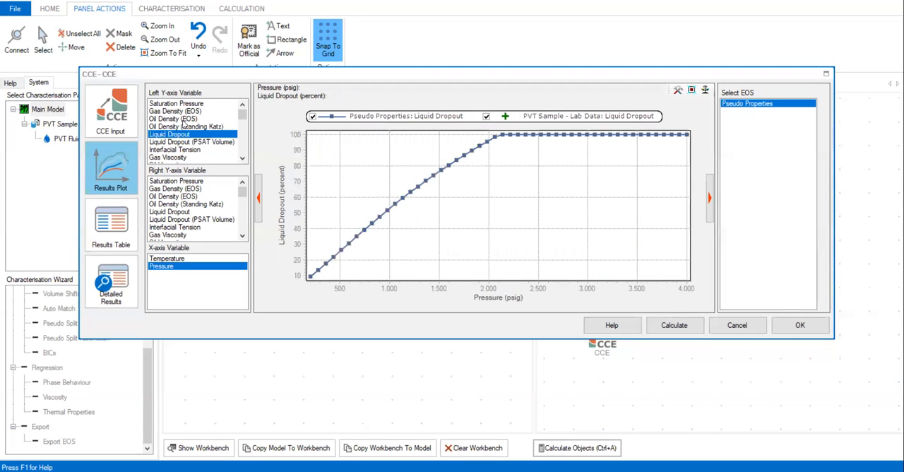
pyautogui.keyDown('ctrl'); pyautogui.click(177, 143); pyautogui.keyUp('ctrl')
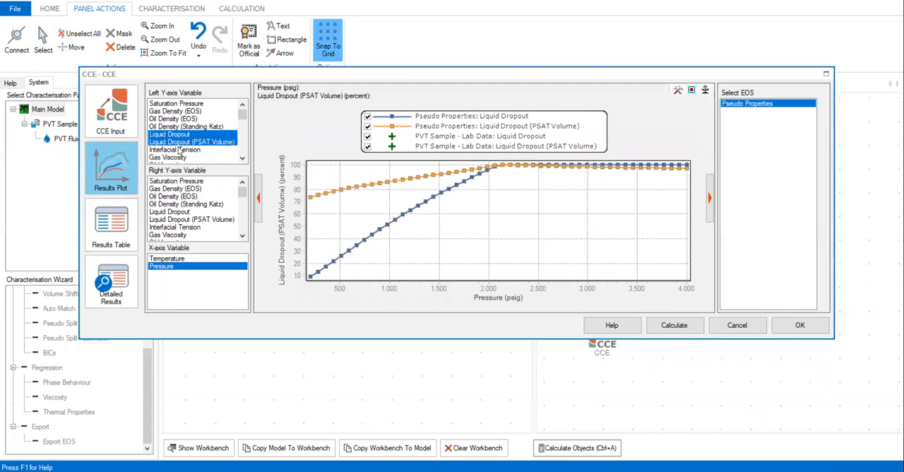
pyautogui.click(180, 150)
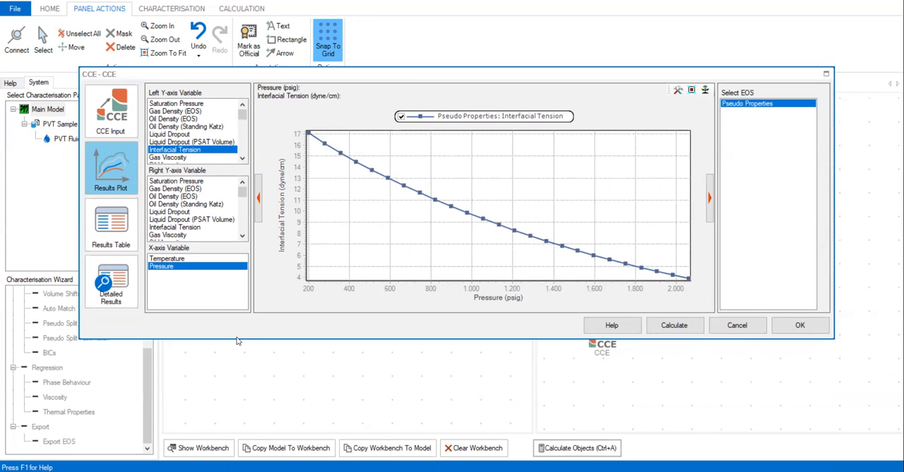
pyautogui.moveTo(236, 338); pyautogui.dragTo(235, 423)
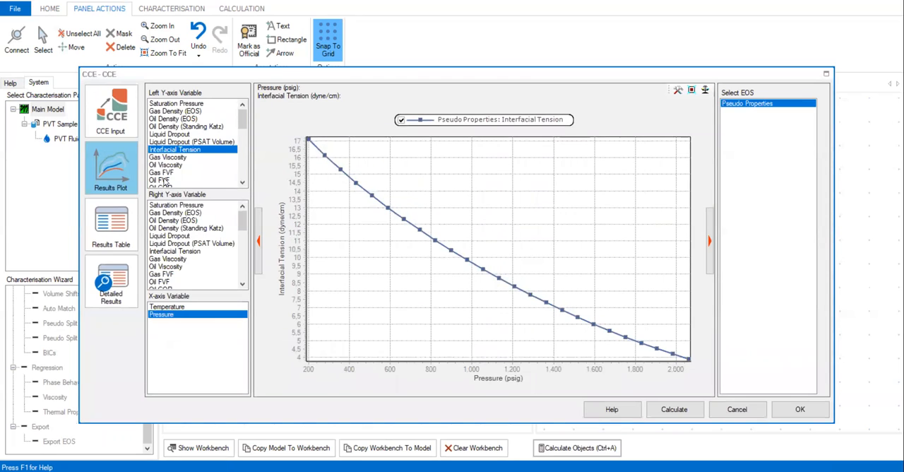
# Step: Plot Relative Volume against pressure on the left Y-axis to compare the calculated curve with the lab data
pyautogui.scroll(-1, 164, 182)
pyautogui.scroll(-1, 164, 182)
pyautogui.click(169, 181)
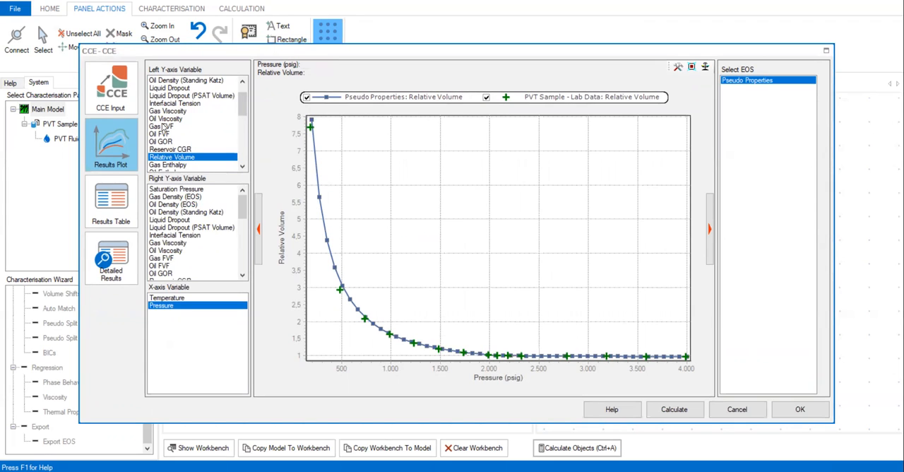
# Step: Look through the other variables available for the left Y-axis, from the enthalpies to the heating values
pyautogui.scroll(-2, 186, 148)
pyautogui.scroll(-5, 186, 147)
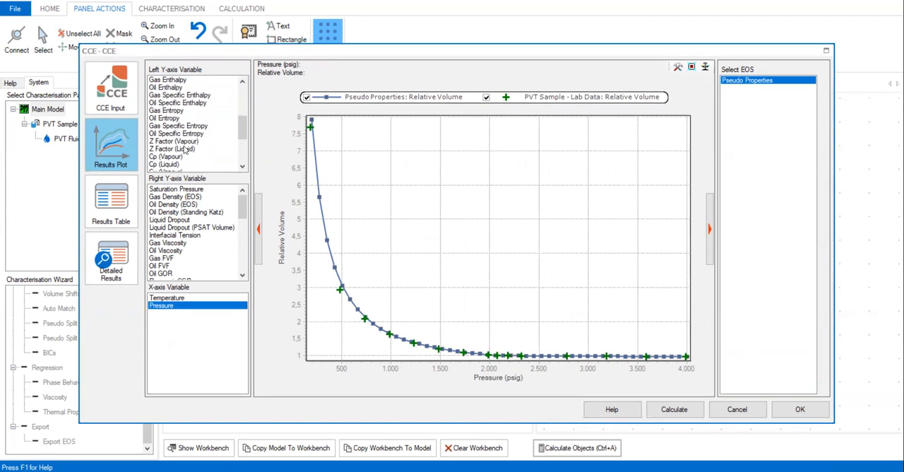
pyautogui.scroll(-4, 183, 150)
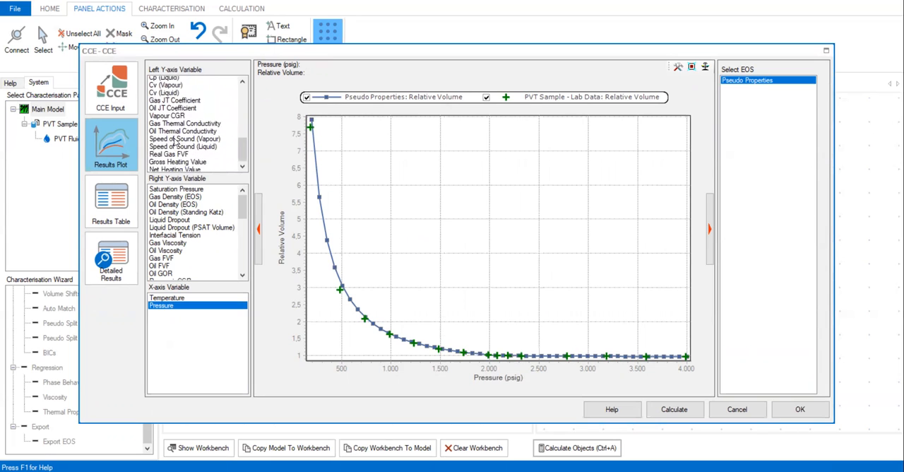
pyautogui.scroll(8, 194, 142)
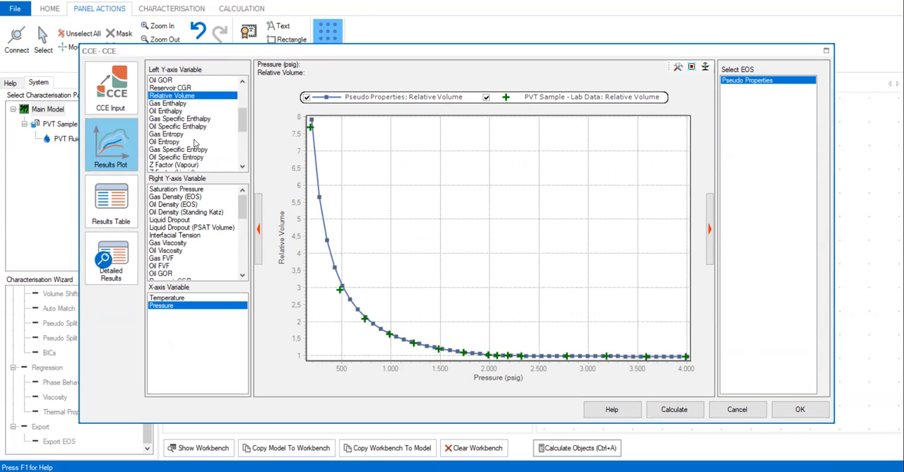
pyautogui.scroll(-4, 189, 139)
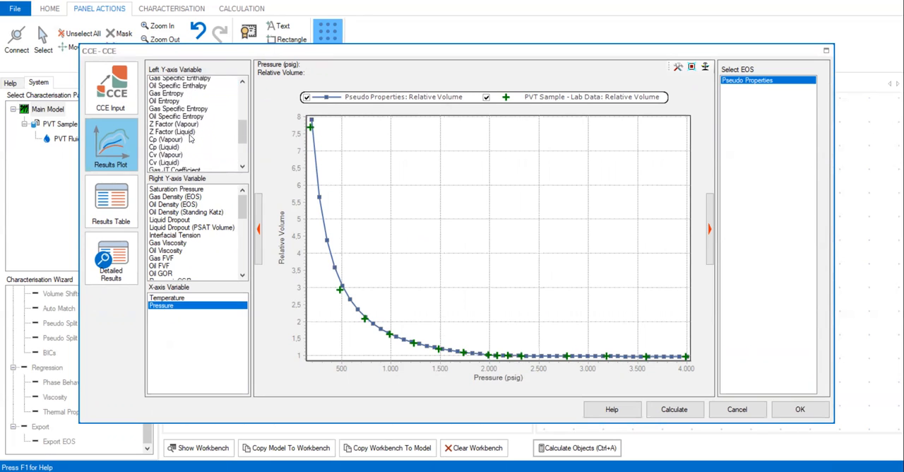
pyautogui.scroll(-2, 191, 138)
pyautogui.moveTo(244, 161); pyautogui.dragTo(236, 89)
pyautogui.scroll(-1, 187, 107)
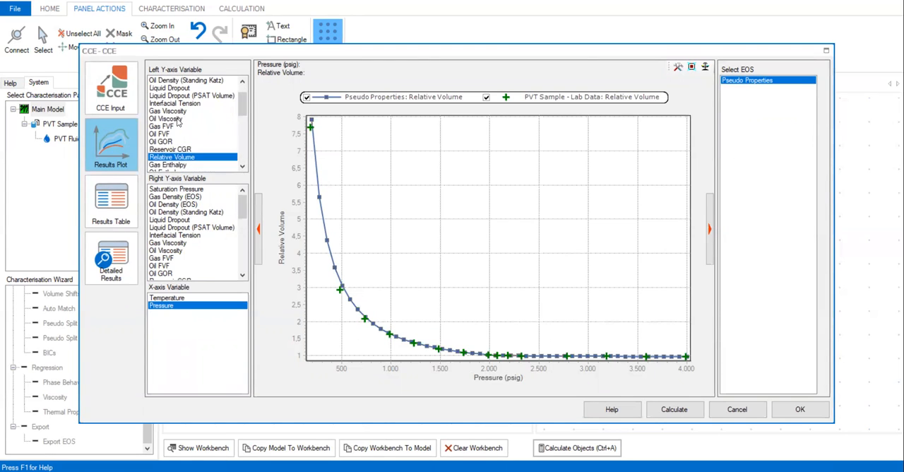
# Step: Plot Oil Viscosity on the left Y-axis and examine the calculated curve against the lab data points
pyautogui.click(178, 120)
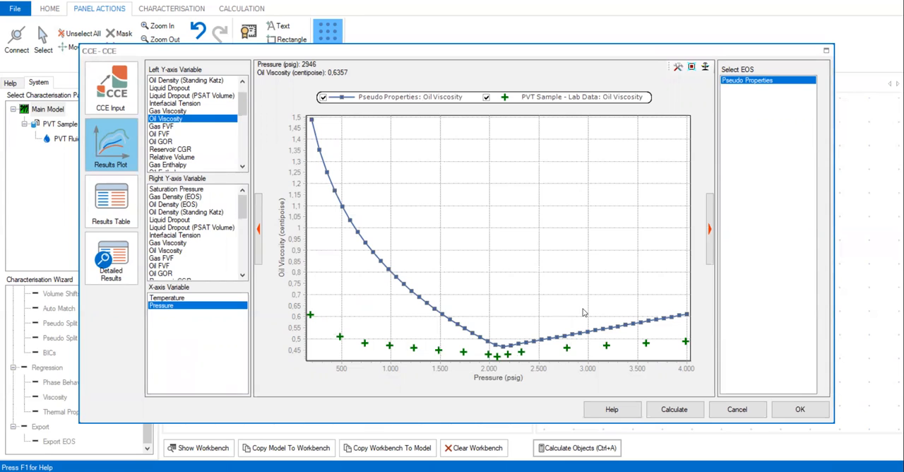
pyautogui.moveTo(488, 353)
pyautogui.moveTo(674, 344)
pyautogui.moveTo(311, 316)
# Step: Plot Oil Density (EOS) on the left Y-axis to check its match with the lab data, then return to Oil Viscosity
pyautogui.scroll(2, 208, 146)
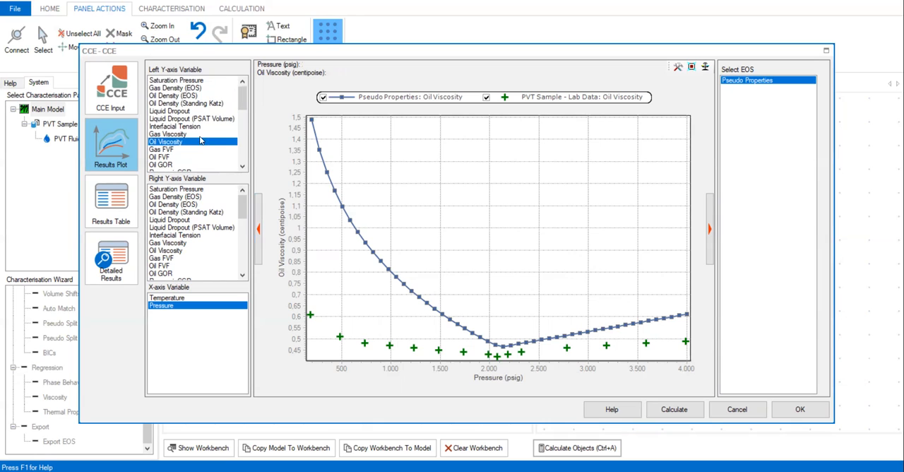
pyautogui.click(173, 96)
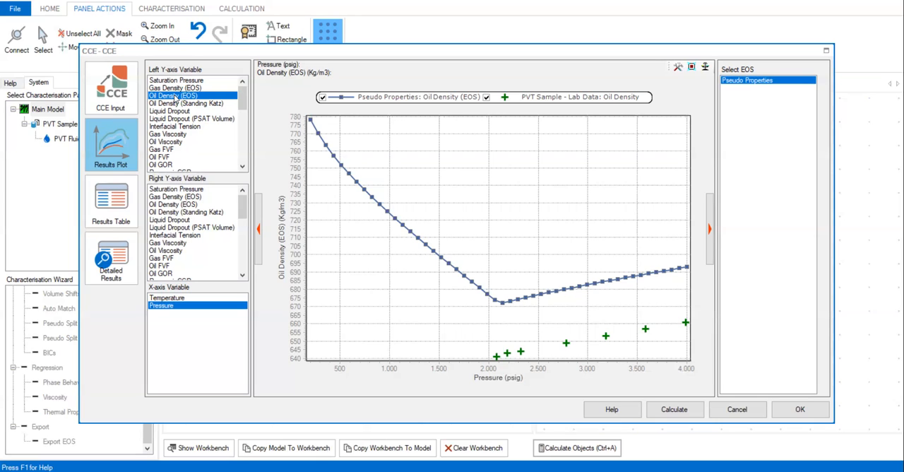
pyautogui.click(156, 142)
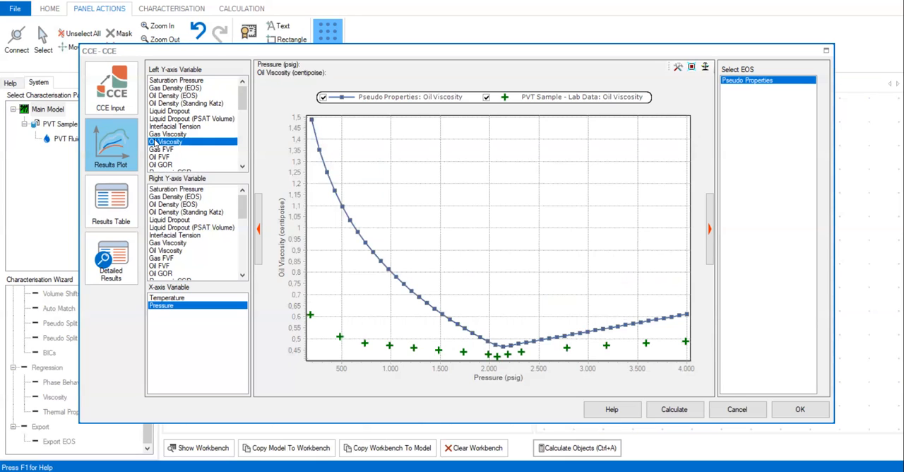